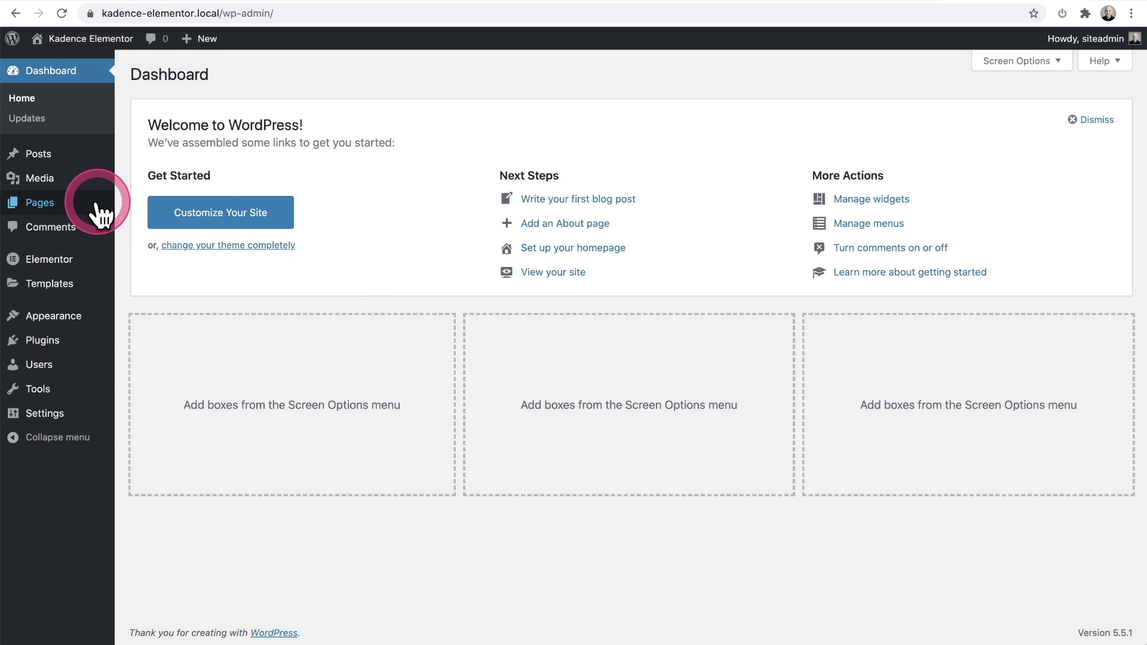
- Create a new page titled 'Home' and publish it
click(136, 225)
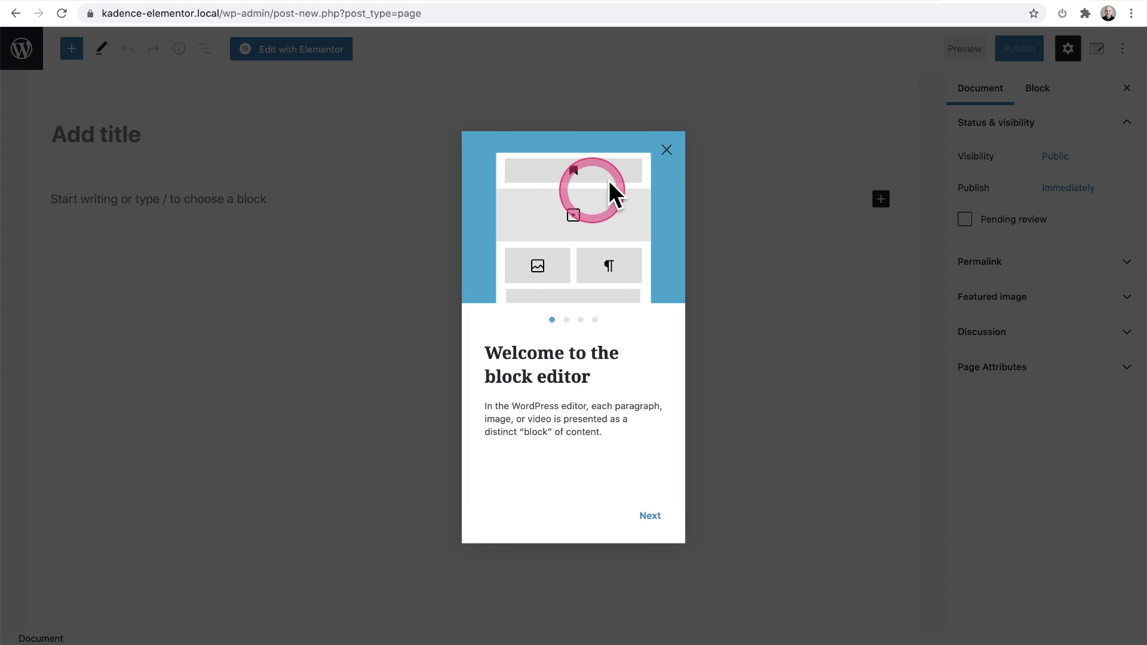
click(666, 150)
click(187, 117)
text(Home)
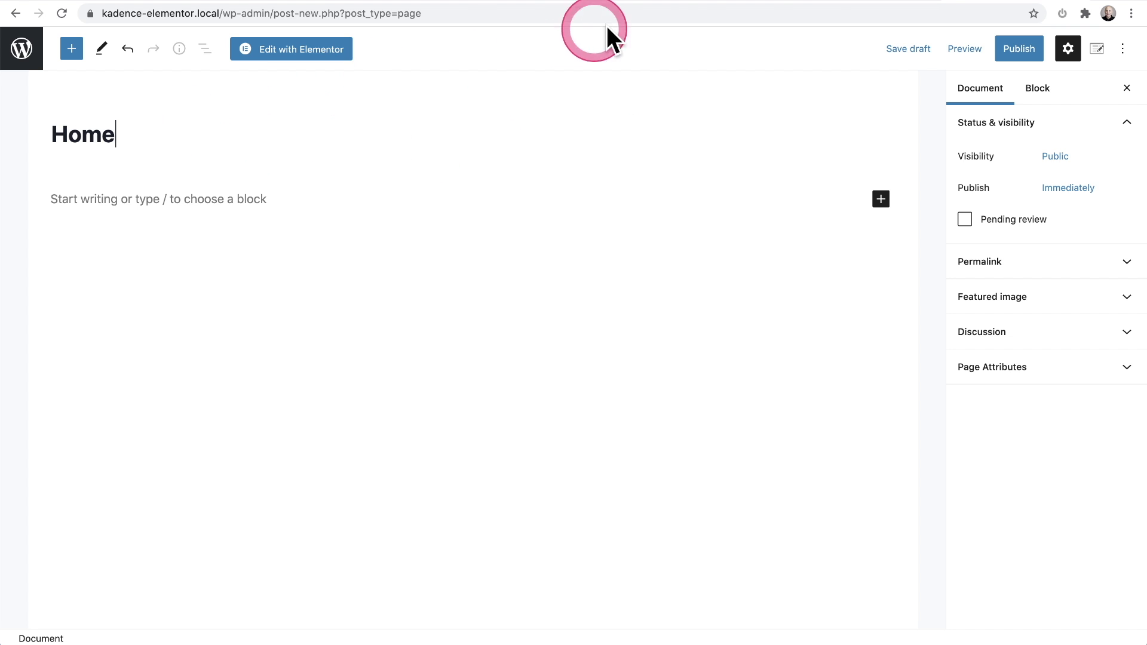
click(1020, 52)
click(1000, 58)
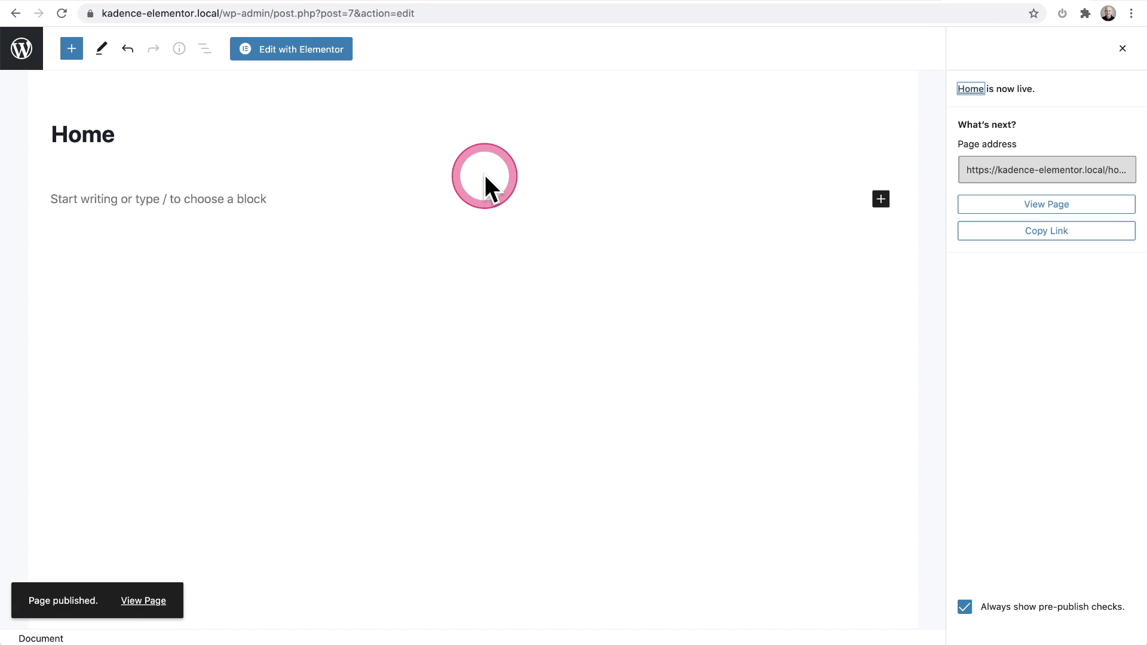
- Open the Home page in Elementor and insert the Restaurant page template from the library
click(289, 54)
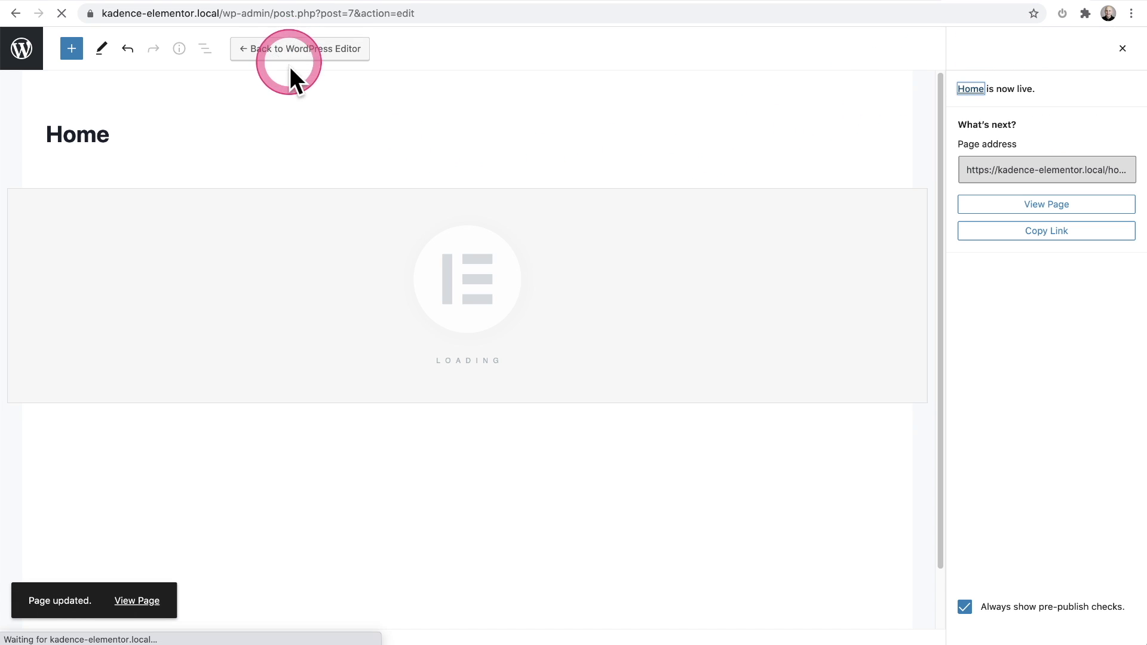
click(365, 187)
click(368, 188)
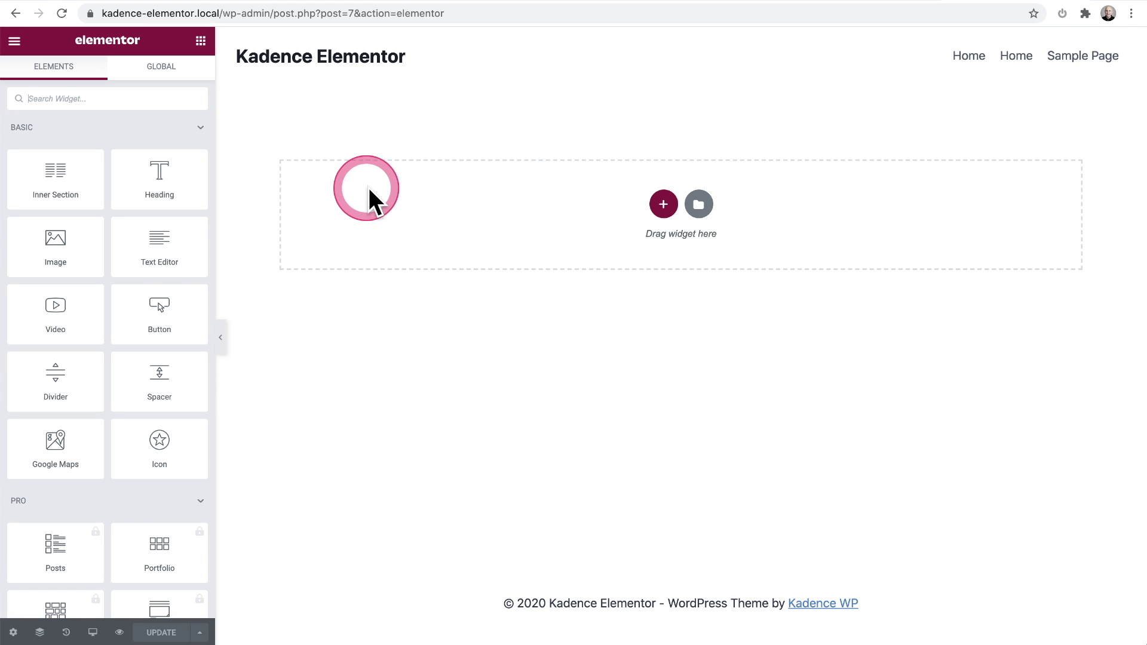
click(699, 205)
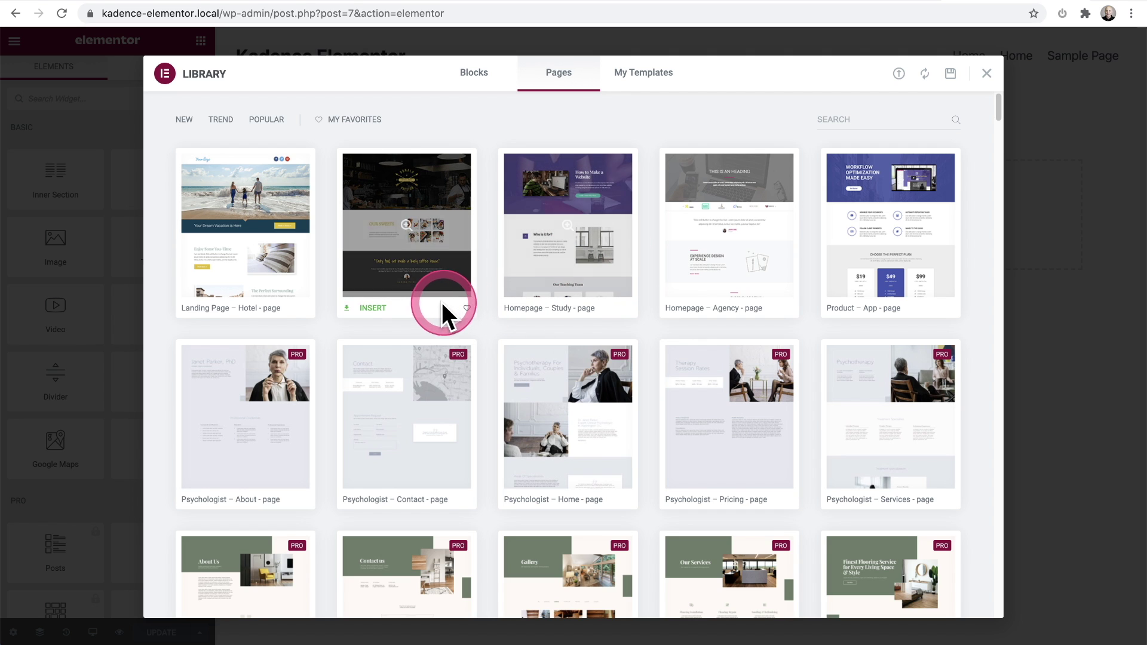
click(378, 309)
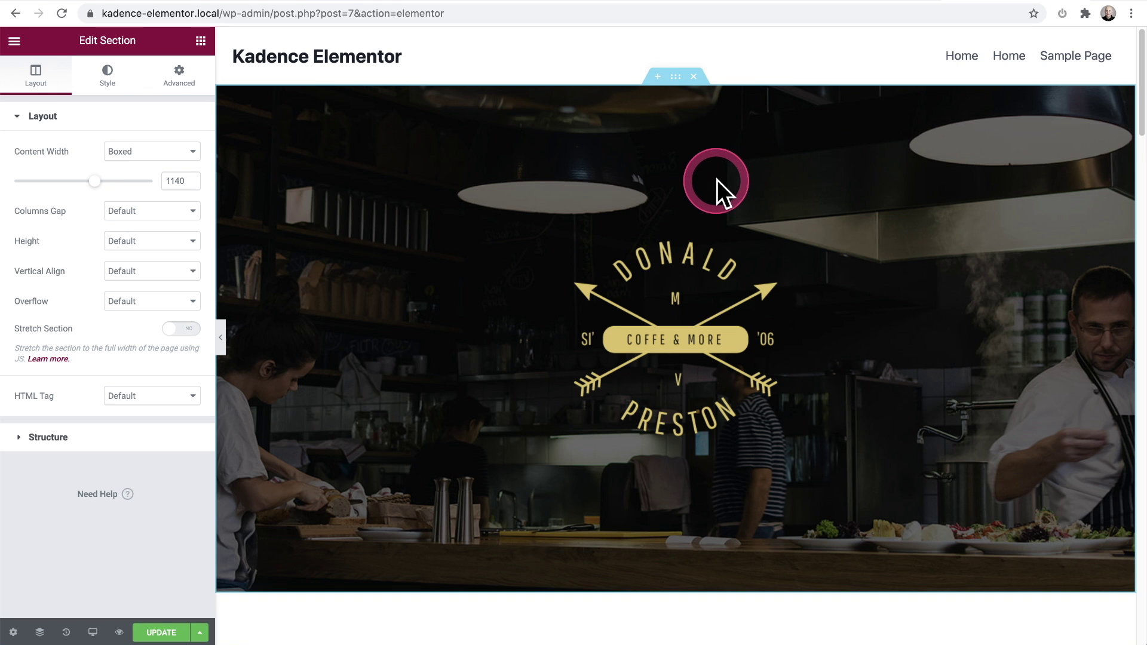
- Review the inserted hero and coffee sections, then save the page with Update
scroll(717, 181, down, 6)
scroll(716, 180, down, 15)
scroll(716, 180, up, 20)
scroll(716, 181, up, 2)
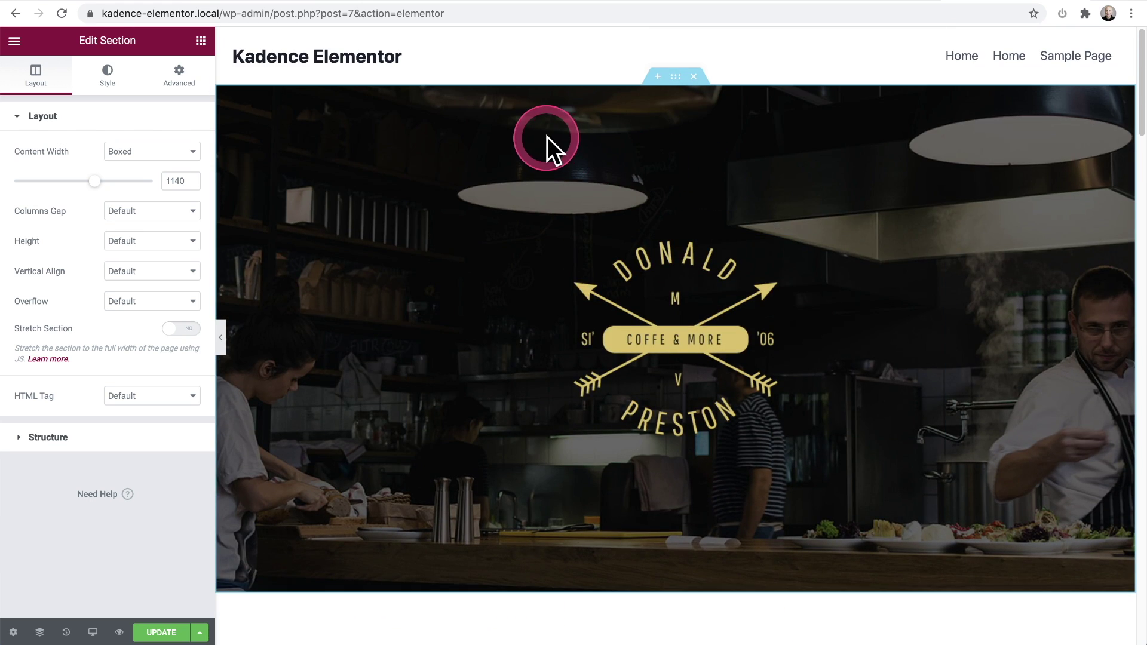
click(151, 628)
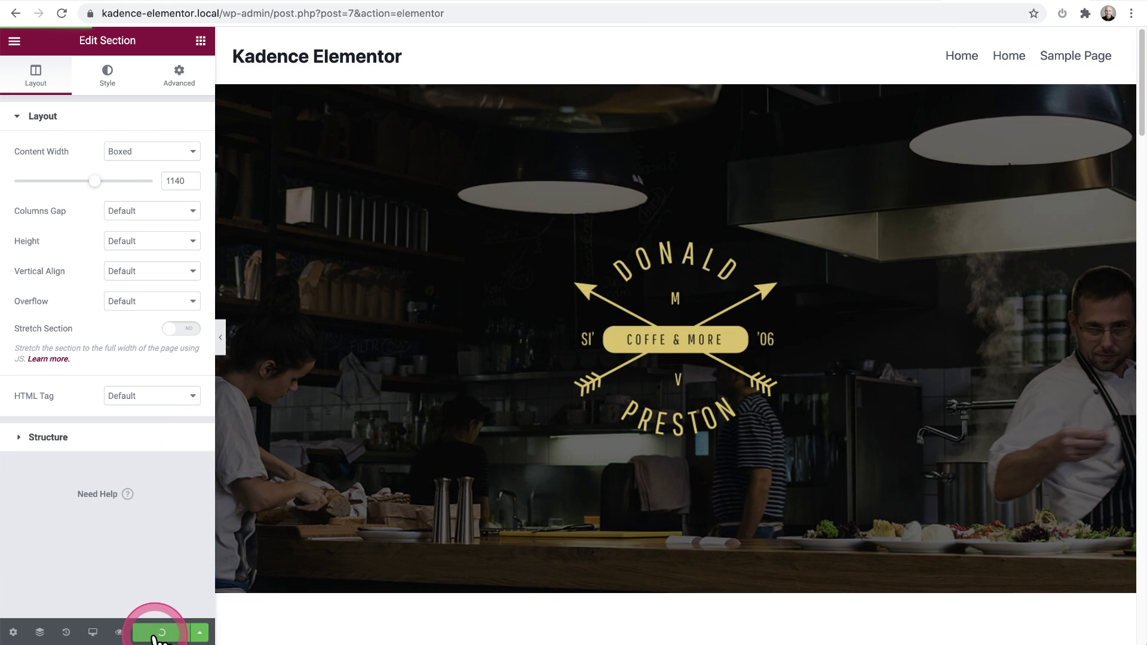
click(22, 53)
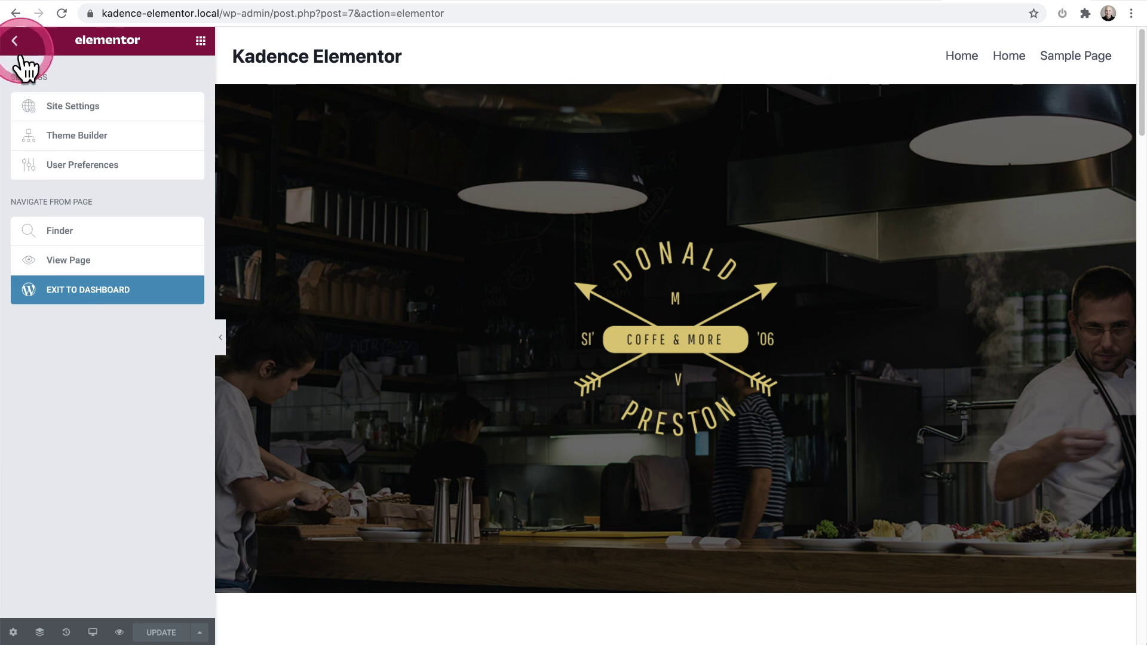
- Exit Elementor to the dashboard and view the published Home page
click(84, 292)
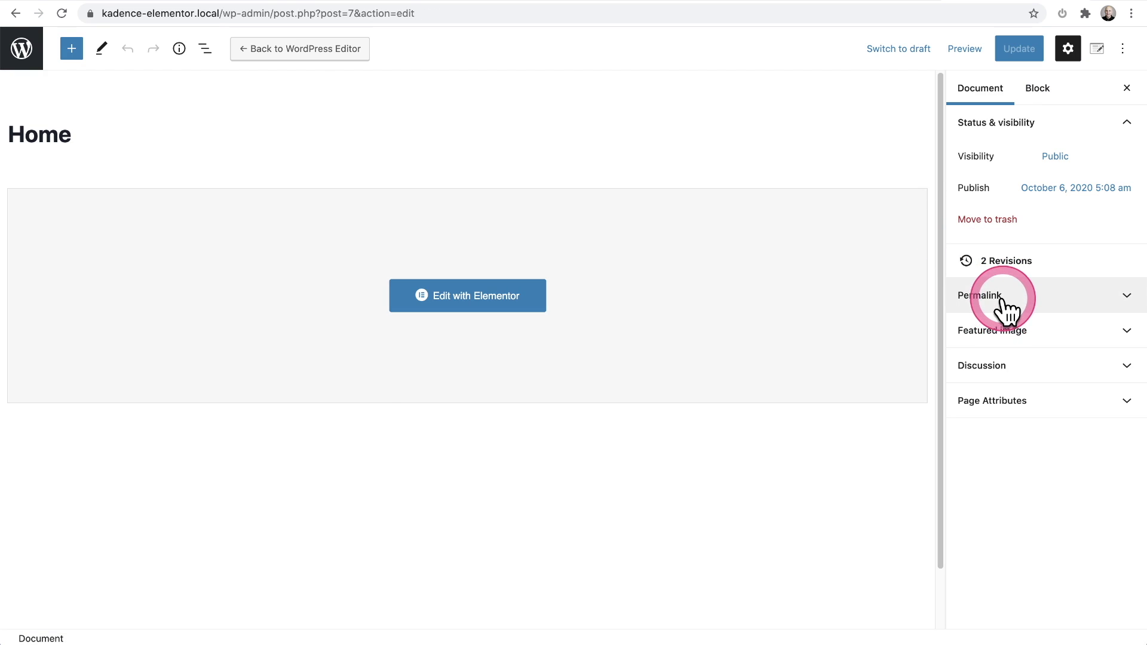
click(993, 297)
click(974, 433)
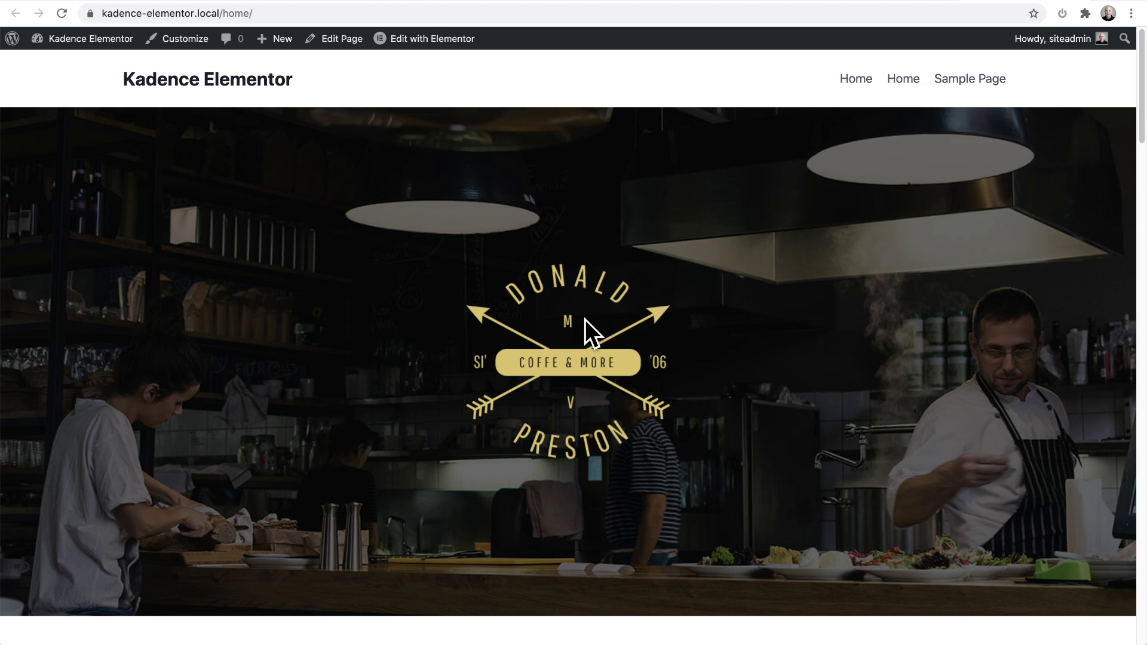
- Scroll through the live page's hero, Fresh Coffee and Sweets Collection sections, then return to the top
scroll(585, 321, down, 4)
scroll(585, 320, down, 15)
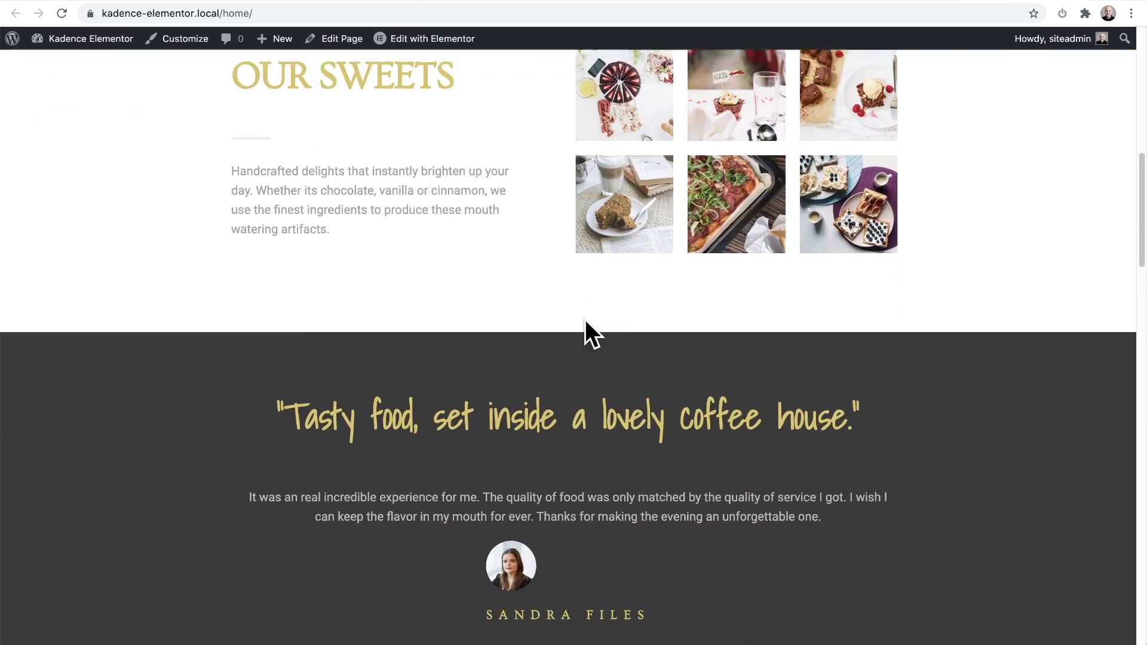
scroll(586, 320, down, 13)
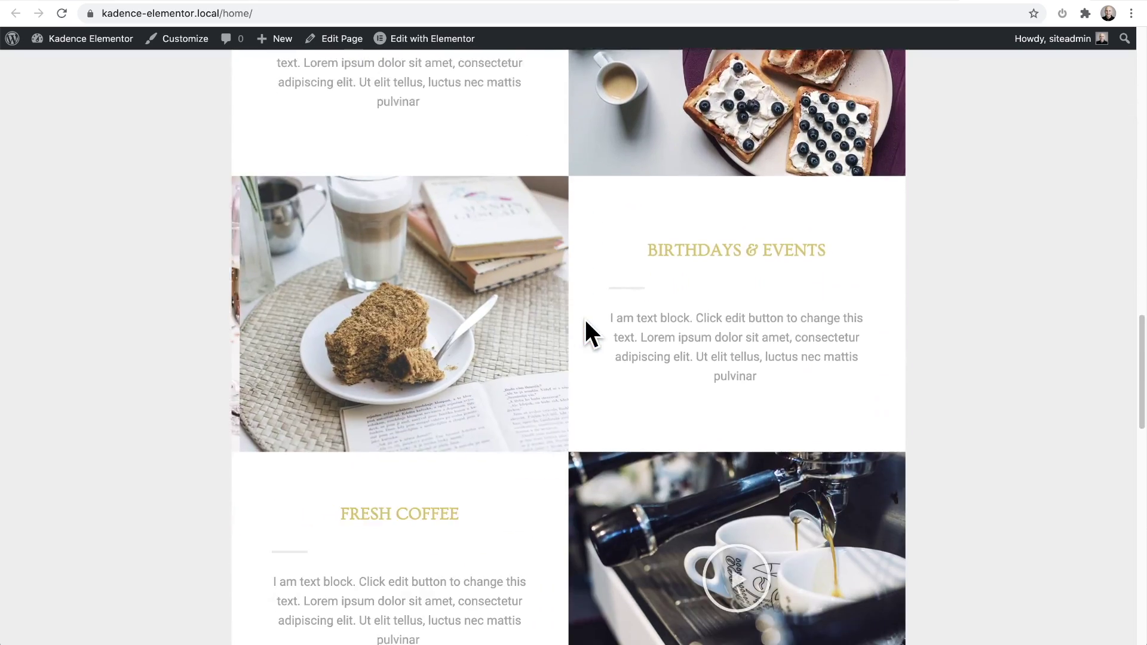
scroll(586, 320, down, 12)
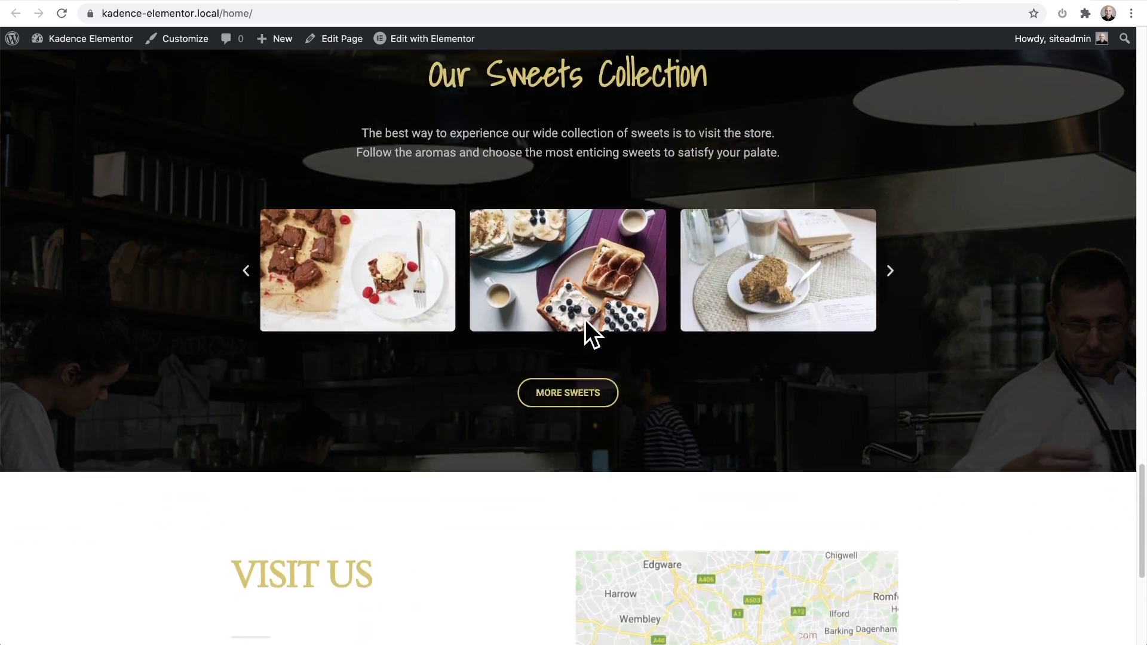
scroll(586, 311, up, 20)
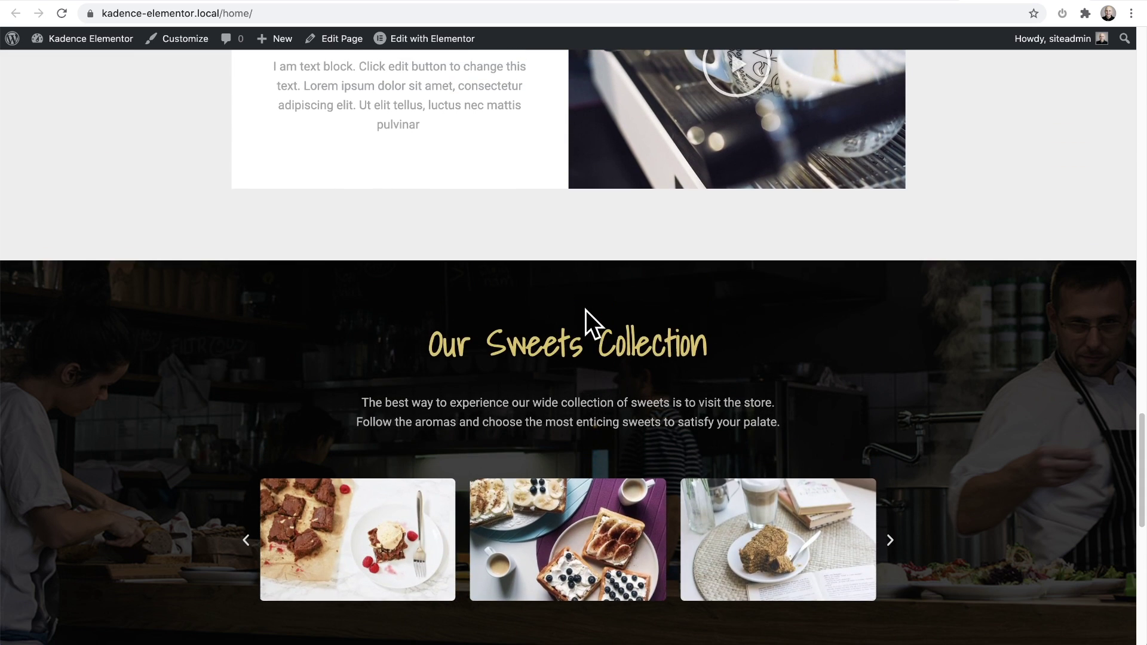
scroll(585, 310, up, 20)
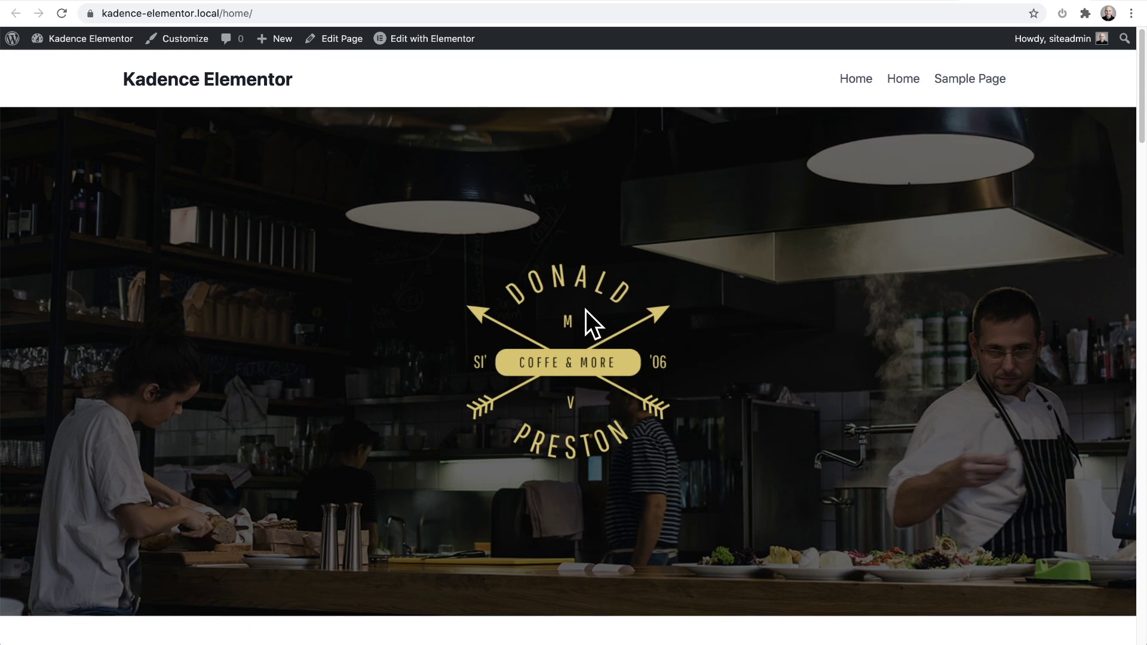
click(344, 153)
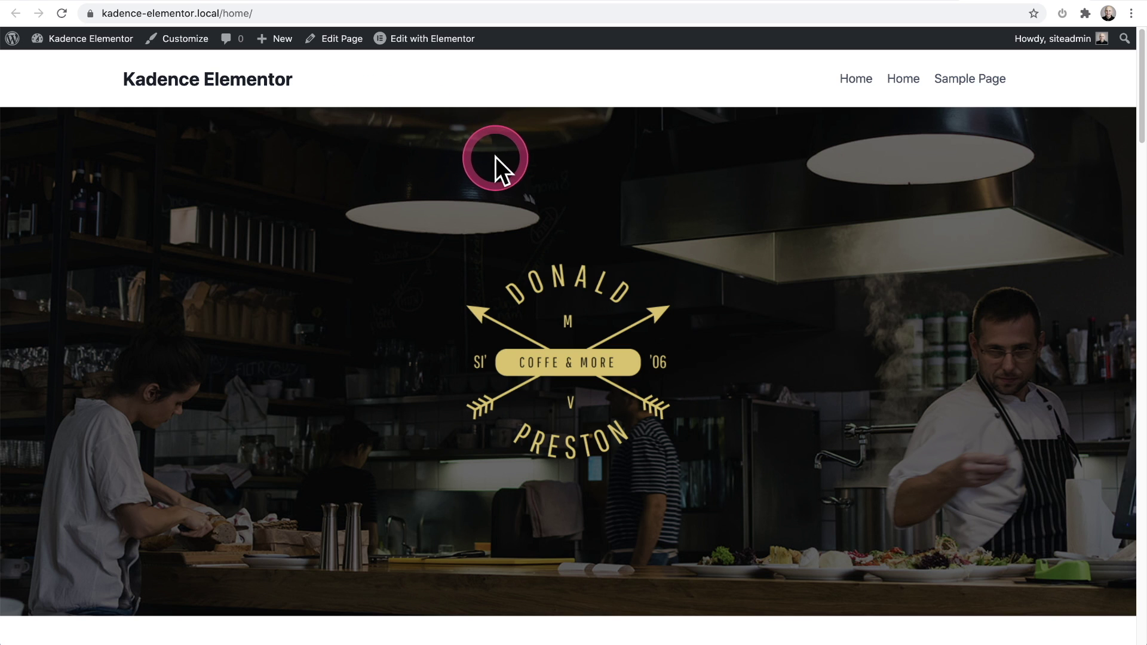
scroll(442, 150, down, 10)
scroll(442, 149, down, 15)
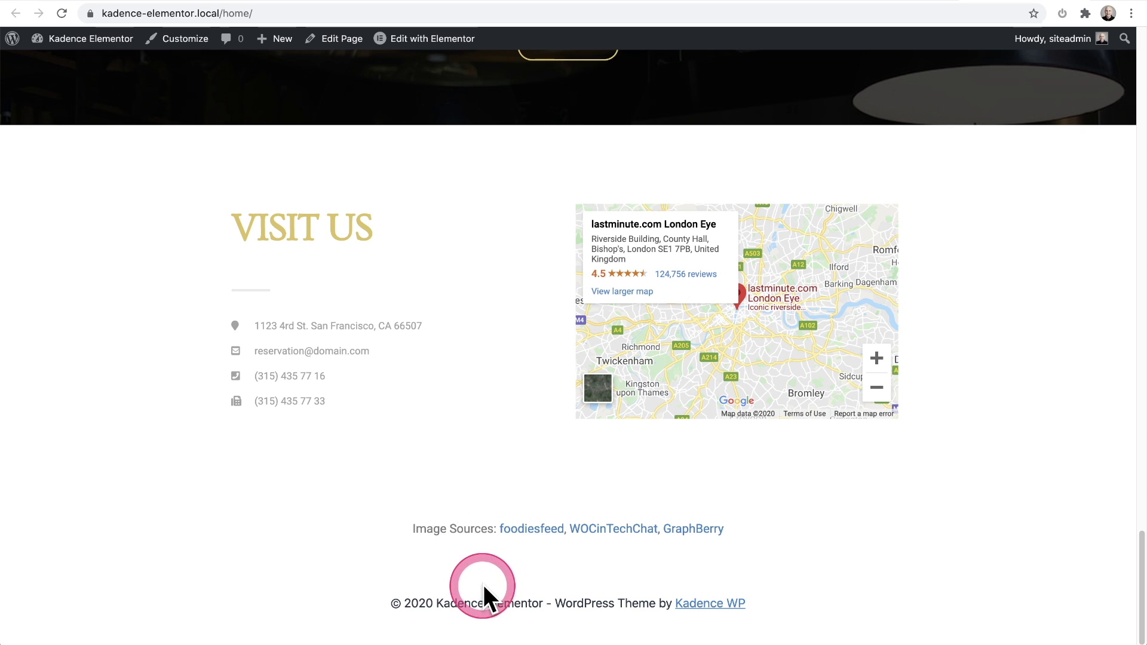
scroll(523, 563, up, 20)
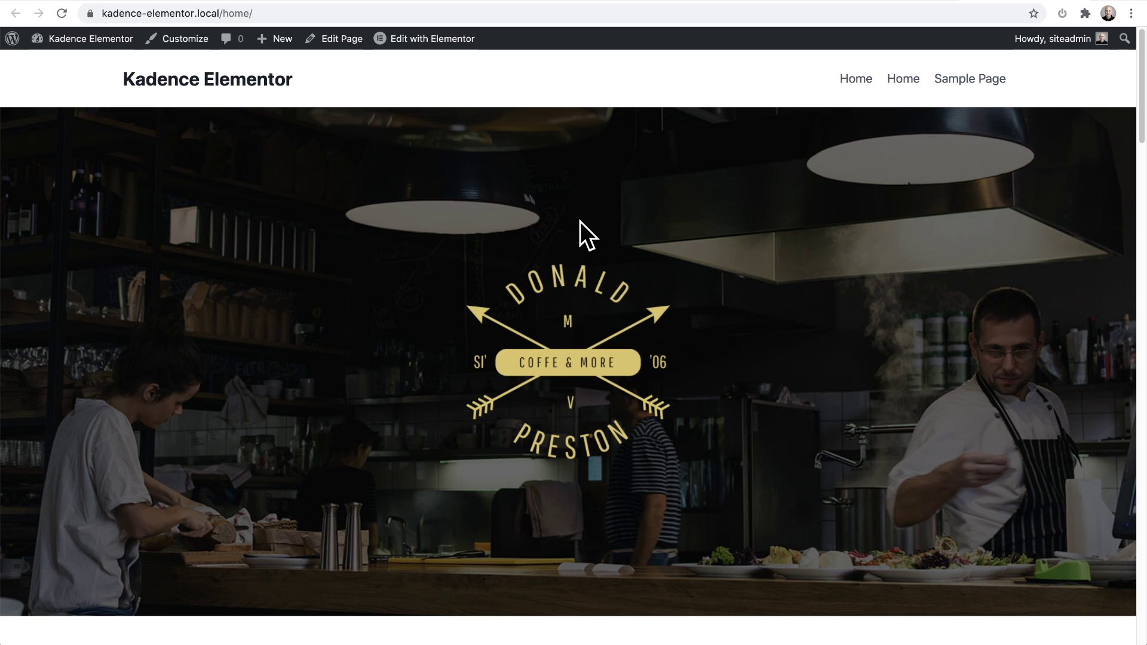
- Edit the Home page and review its Kadence settings: Fullwidth layout, Unboxed content, title disabled
click(711, 279)
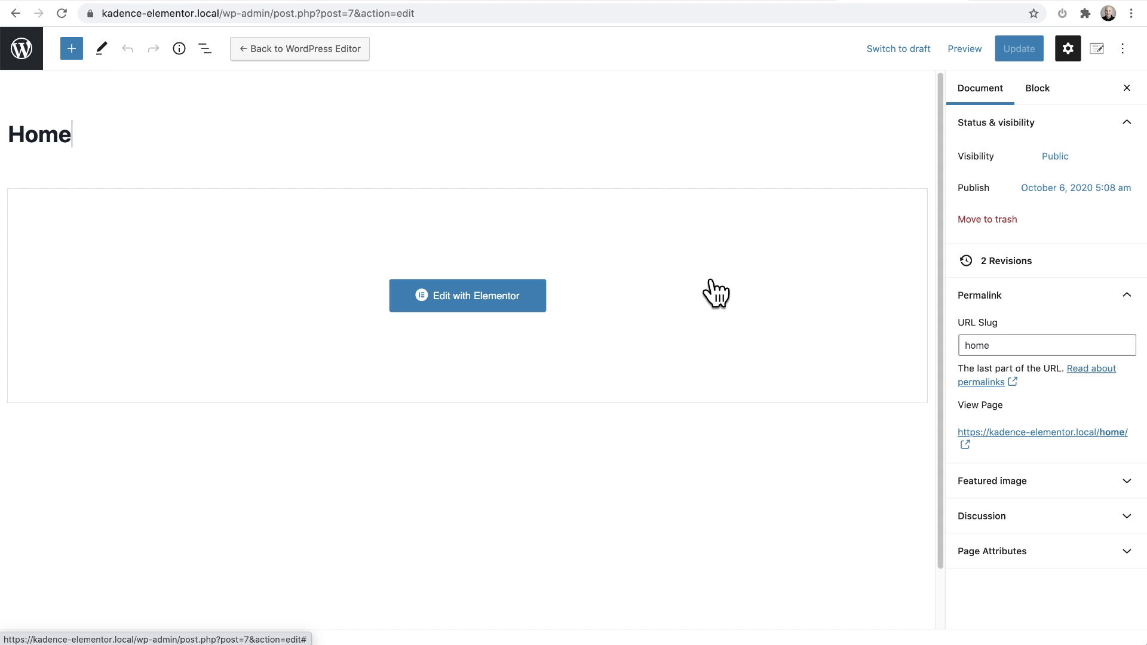
click(1096, 55)
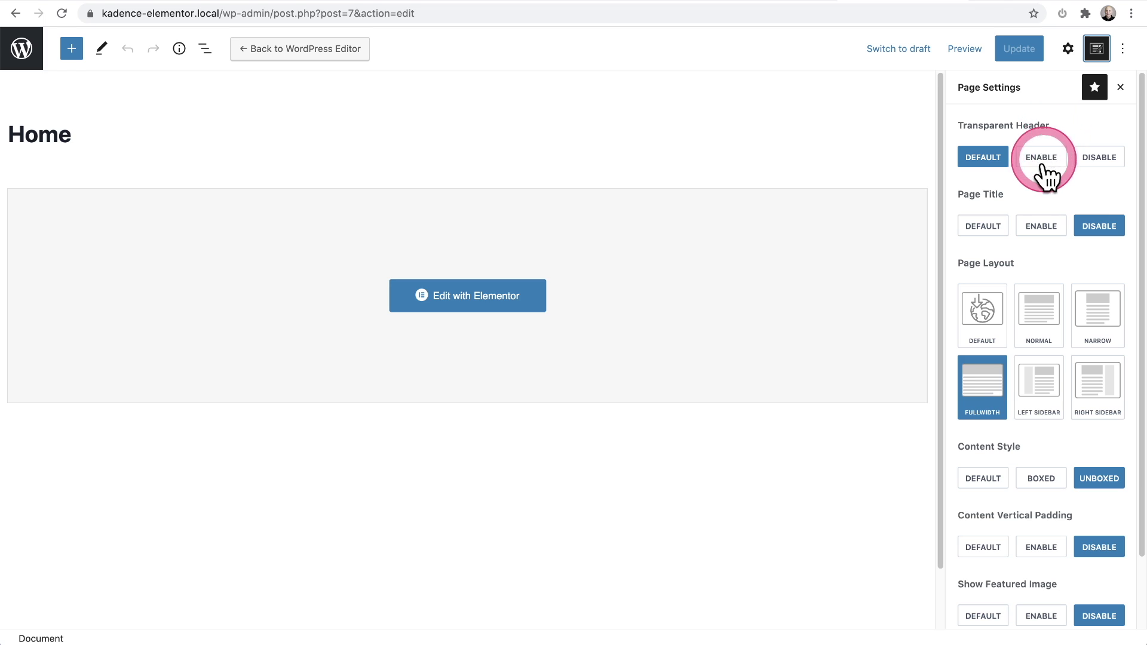
scroll(1038, 181, down, 2)
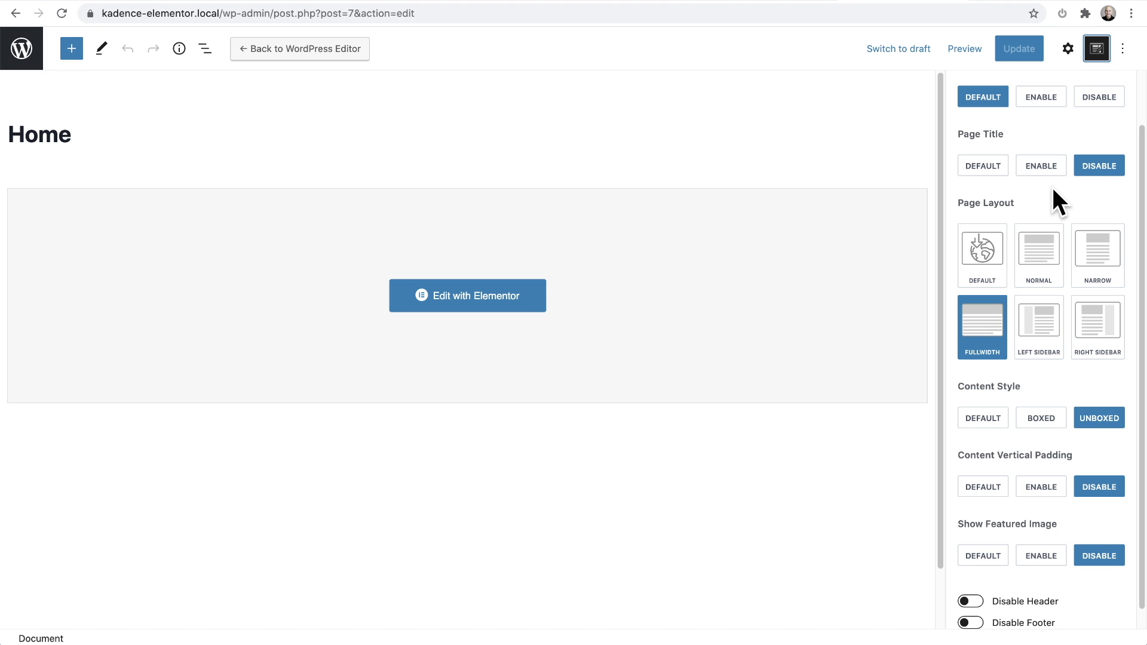
scroll(1052, 197, down, 1)
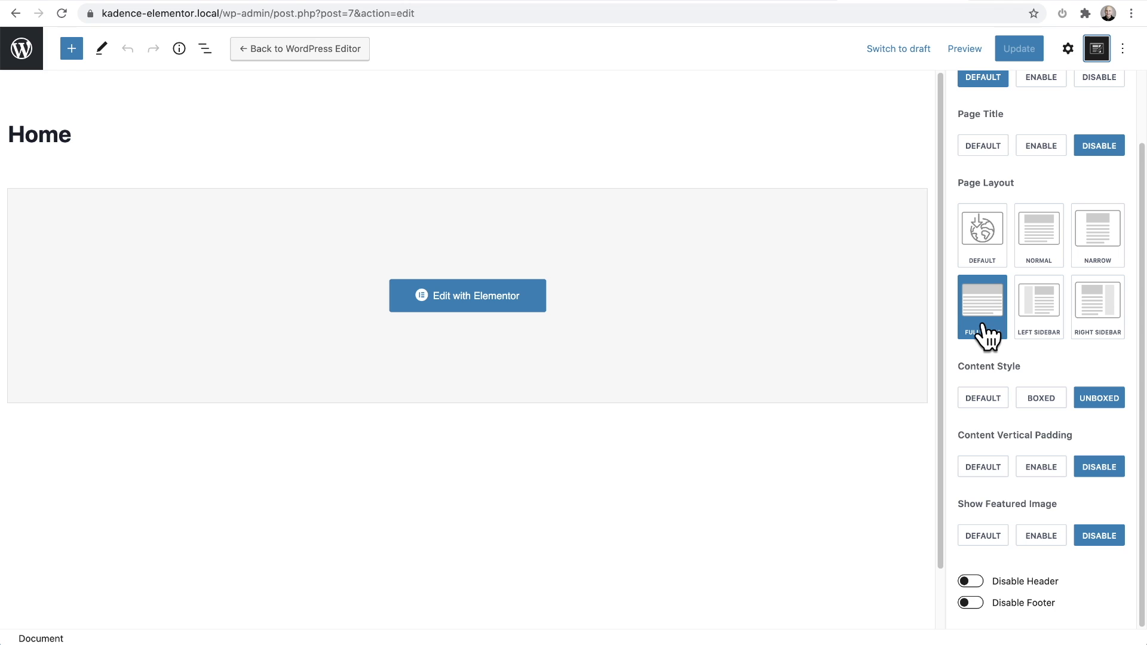
click(1106, 401)
scroll(1065, 510, up, 3)
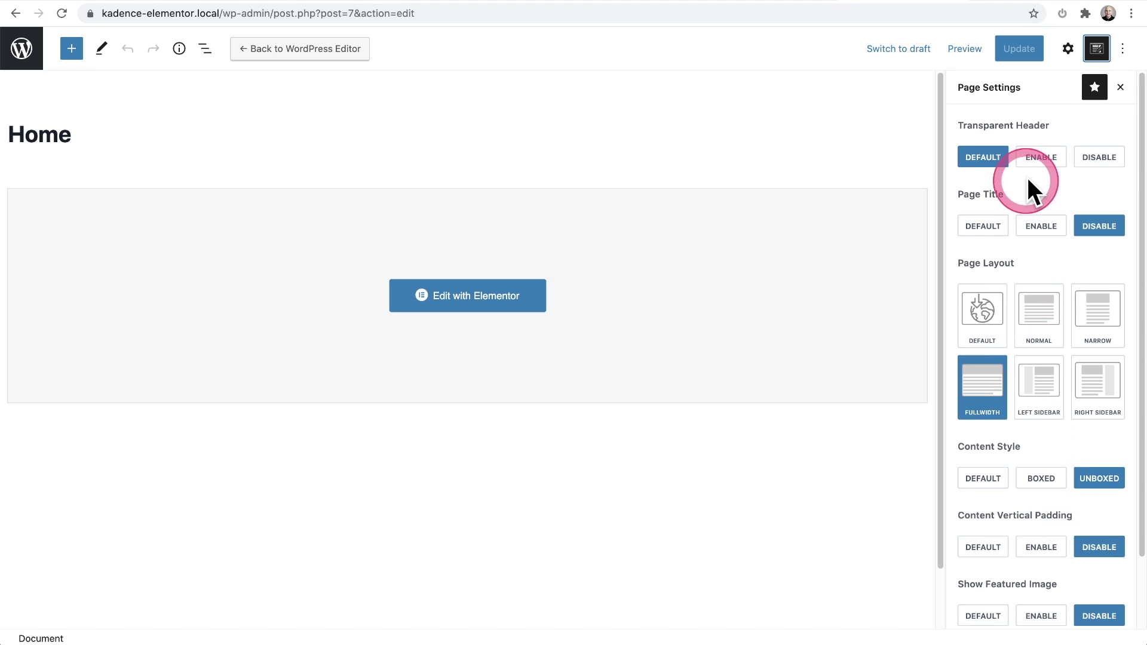
- In the page's document settings, expand Page Attributes and open the Template list
click(1068, 50)
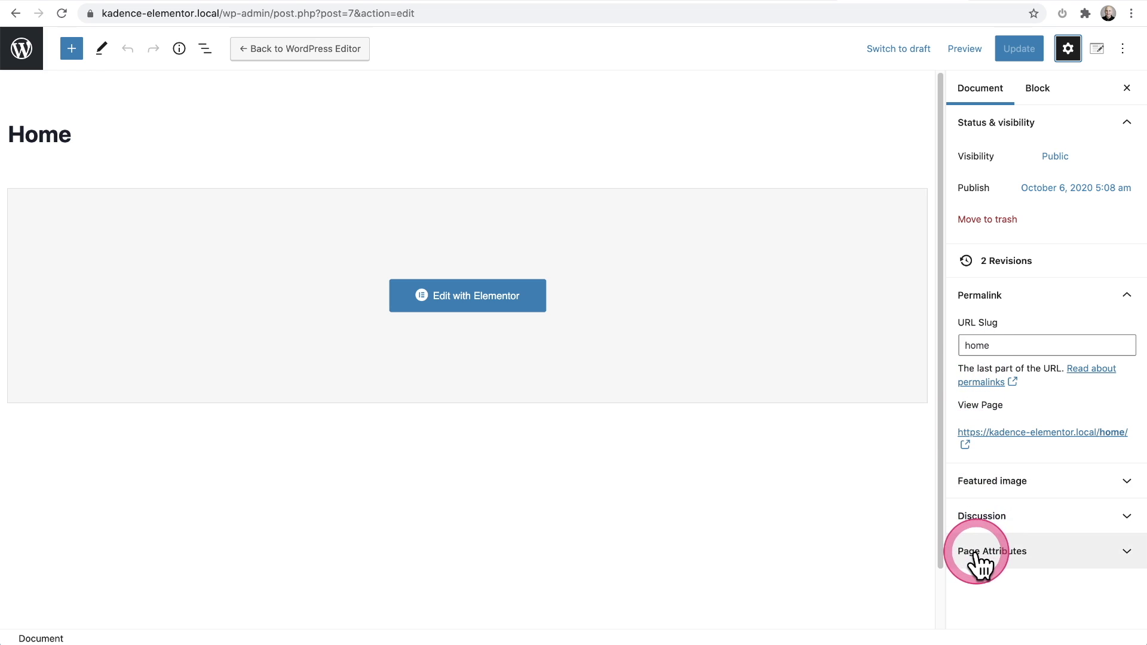
click(997, 555)
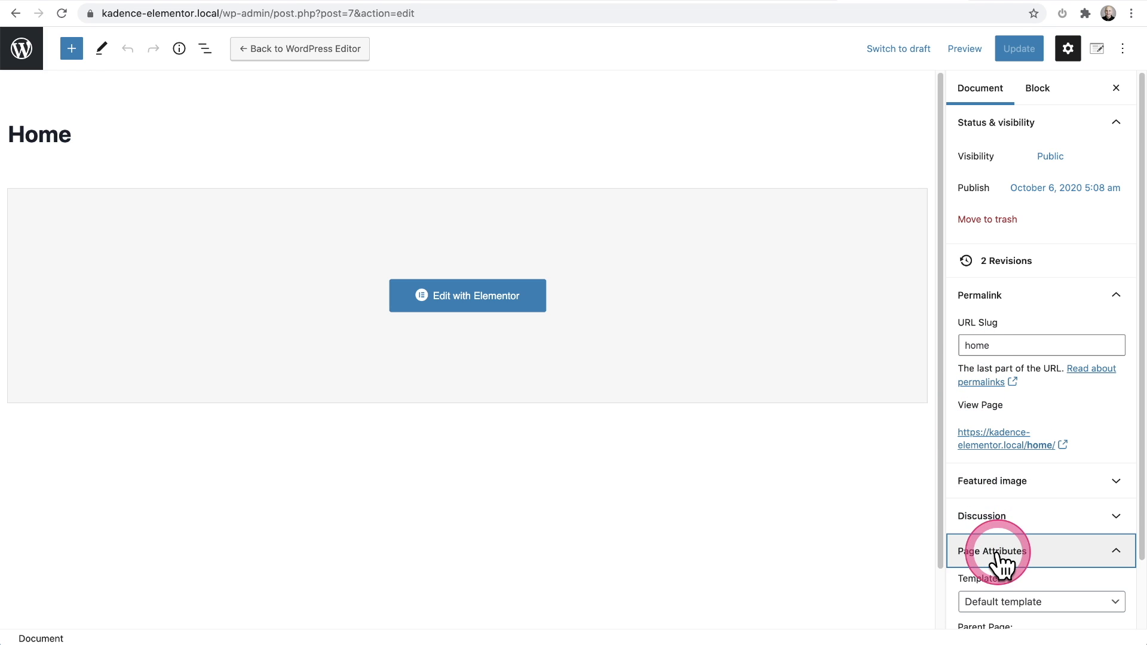
scroll(999, 532, down, 2)
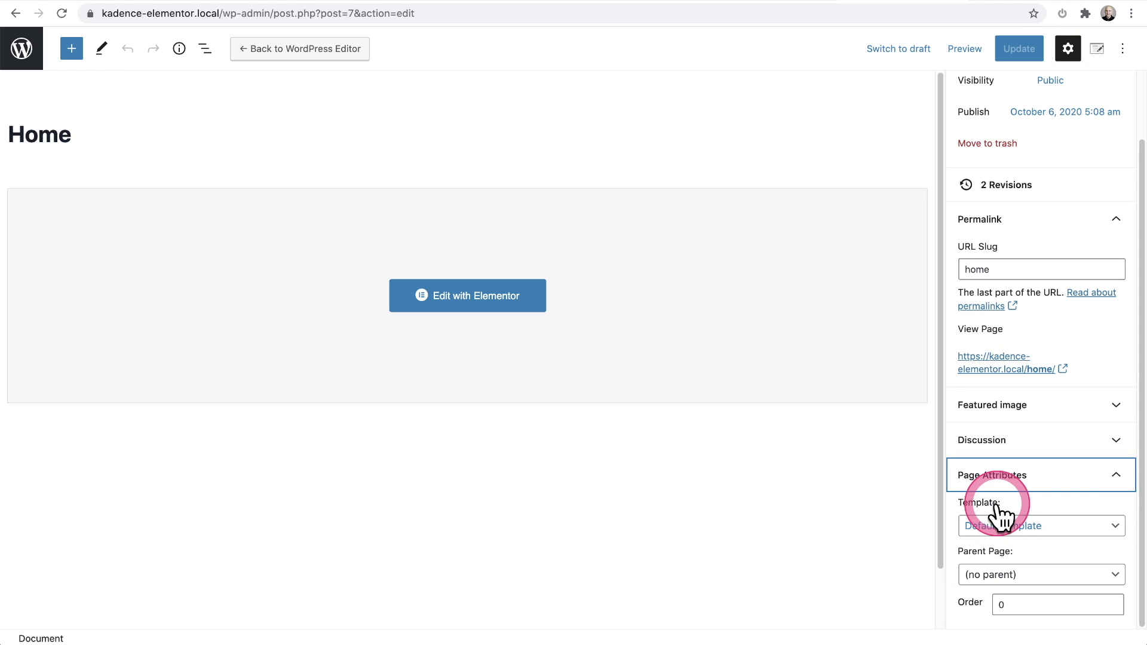
click(1115, 531)
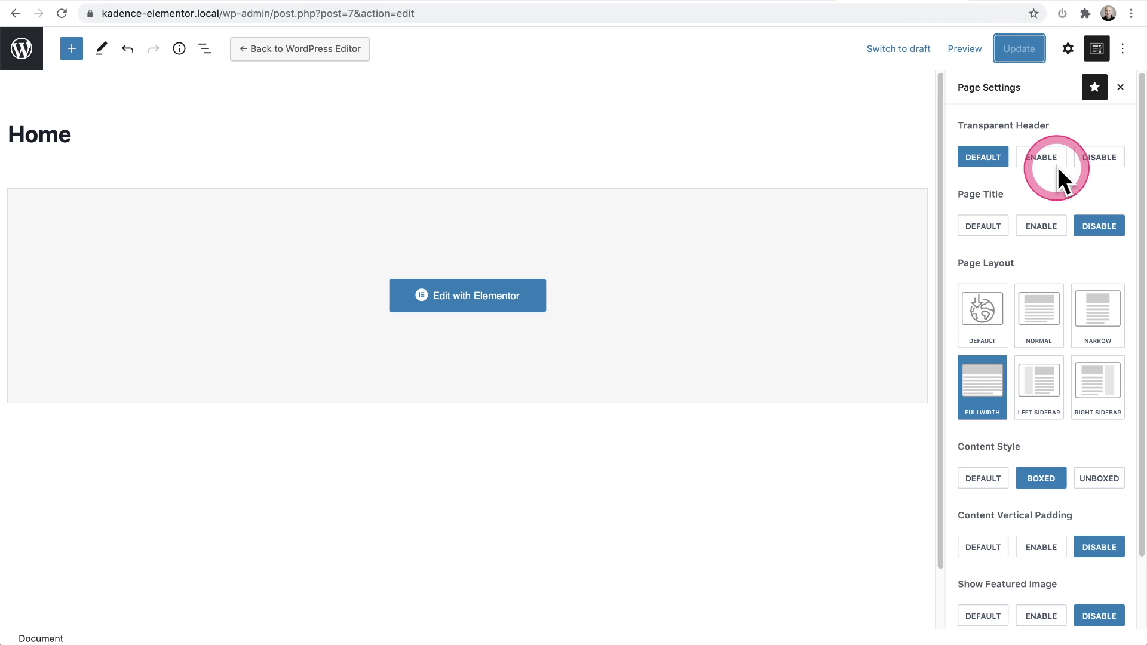
- Set Content Style back to Unboxed, update the page, and reload it live to see the full-width hero
scroll(1051, 180, down, 3)
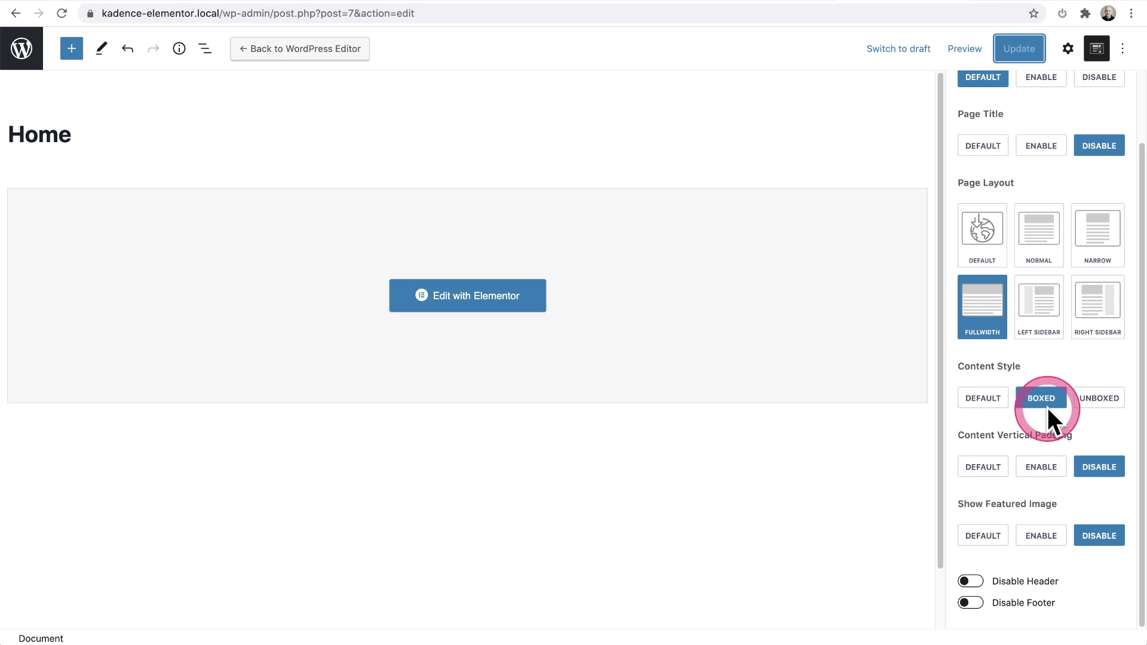
click(1106, 402)
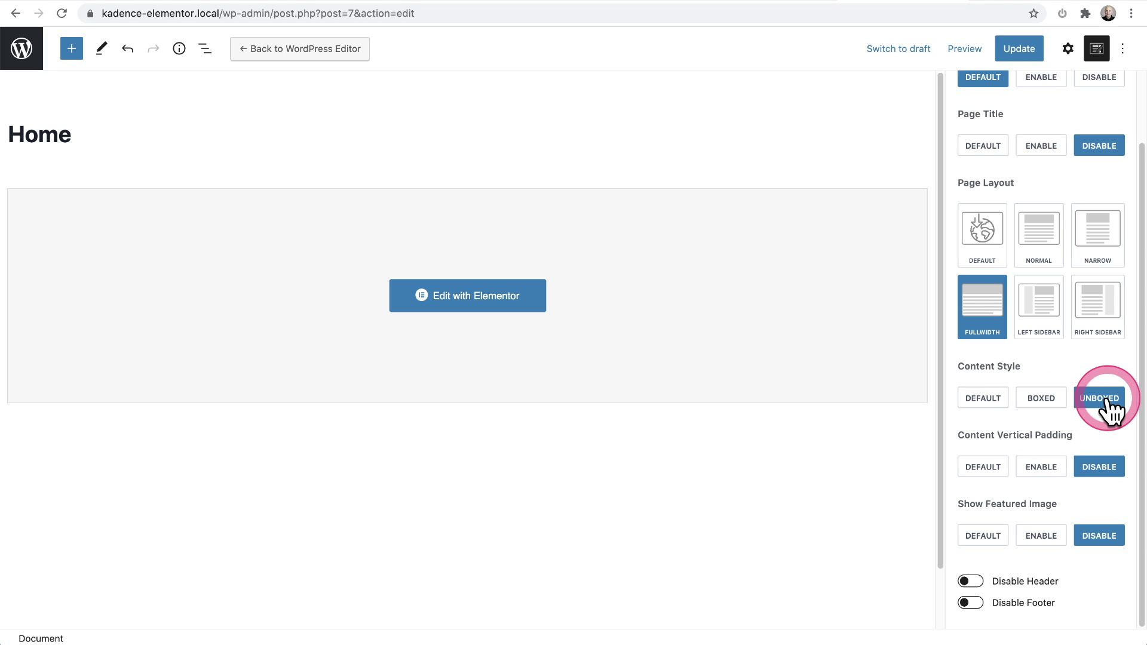
click(1106, 402)
click(1004, 54)
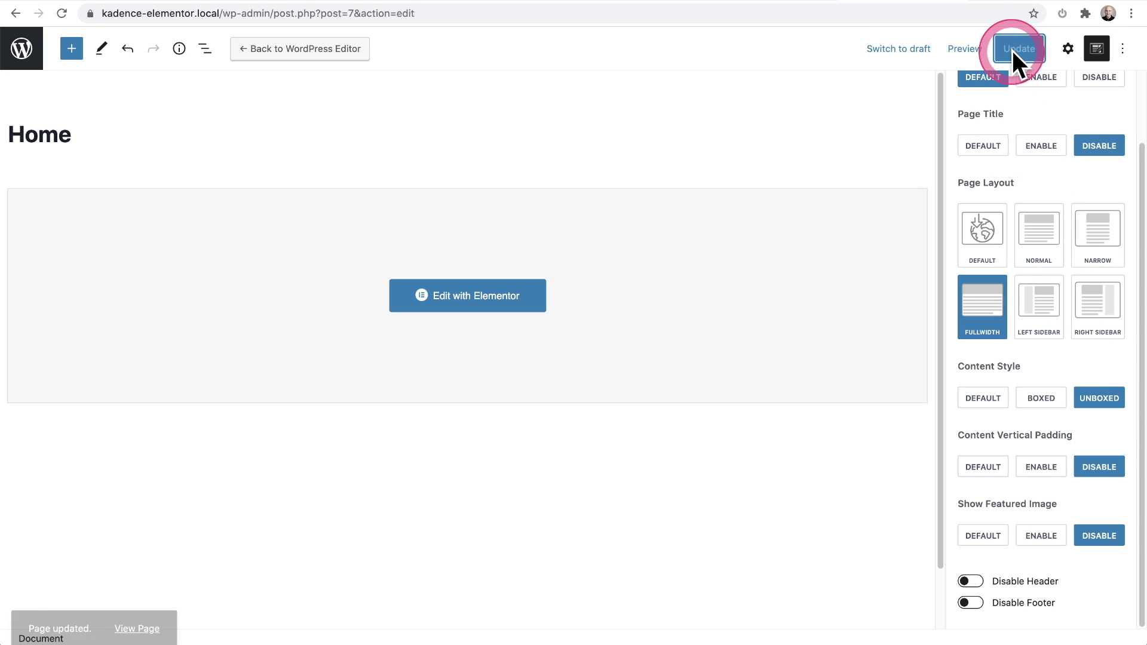
click(1018, 8)
click(62, 13)
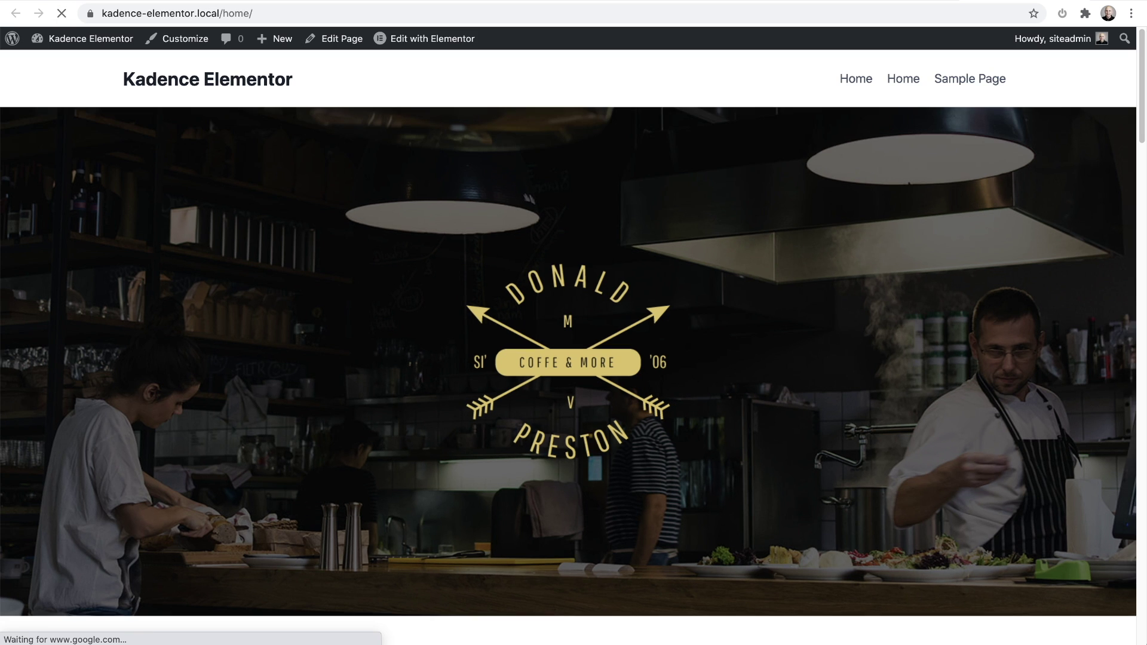